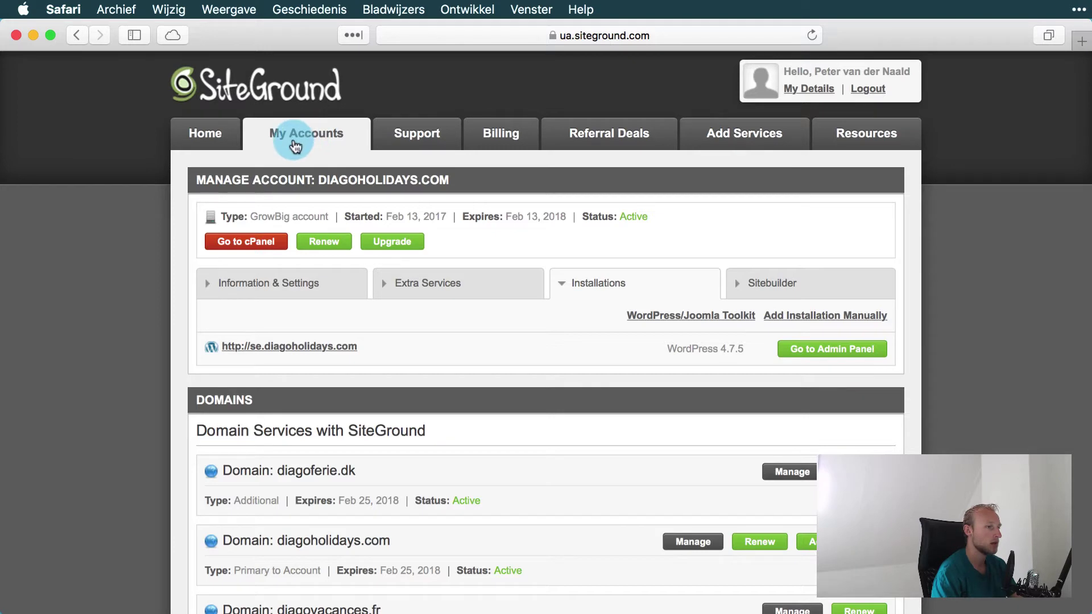
Open cPanel for the diagoholidays.com account and go to the Create Backup page in the Backups Manager.
left_click(242, 244)
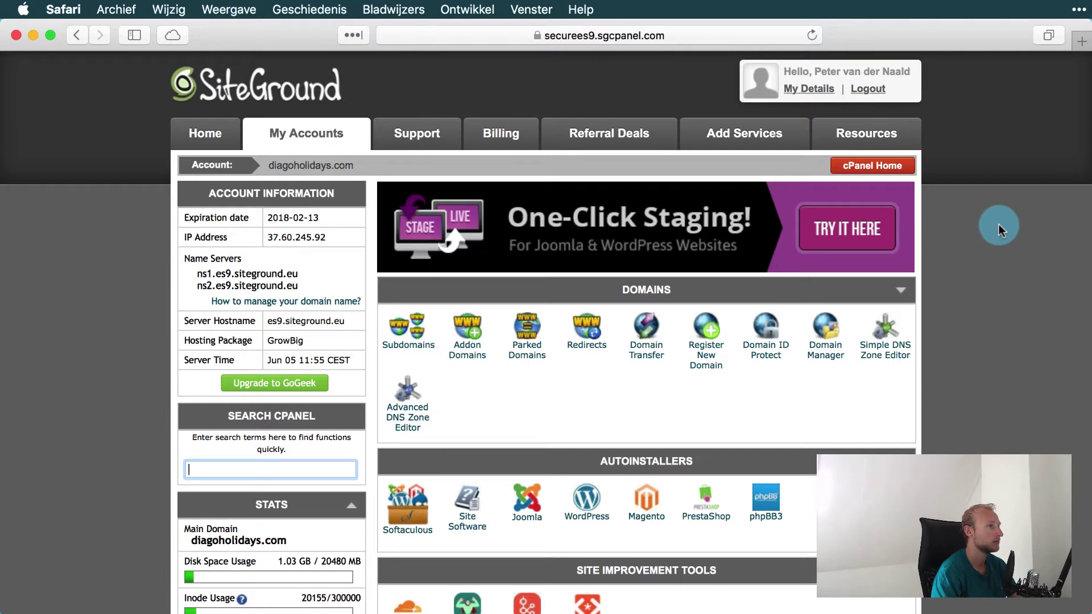
scroll(999, 224, "down", 5)
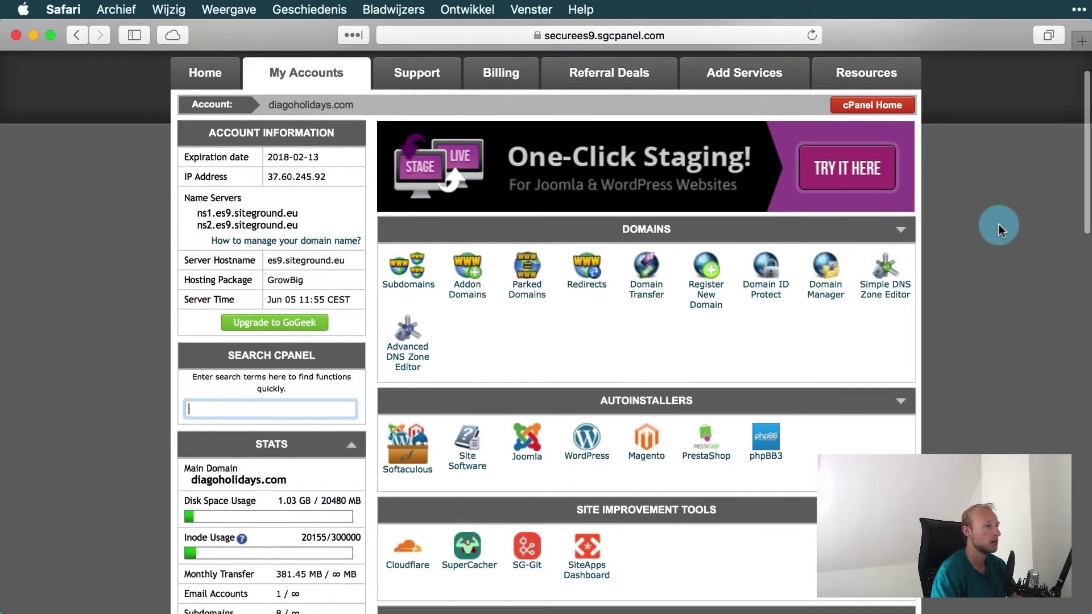
scroll(999, 225, "down", 7)
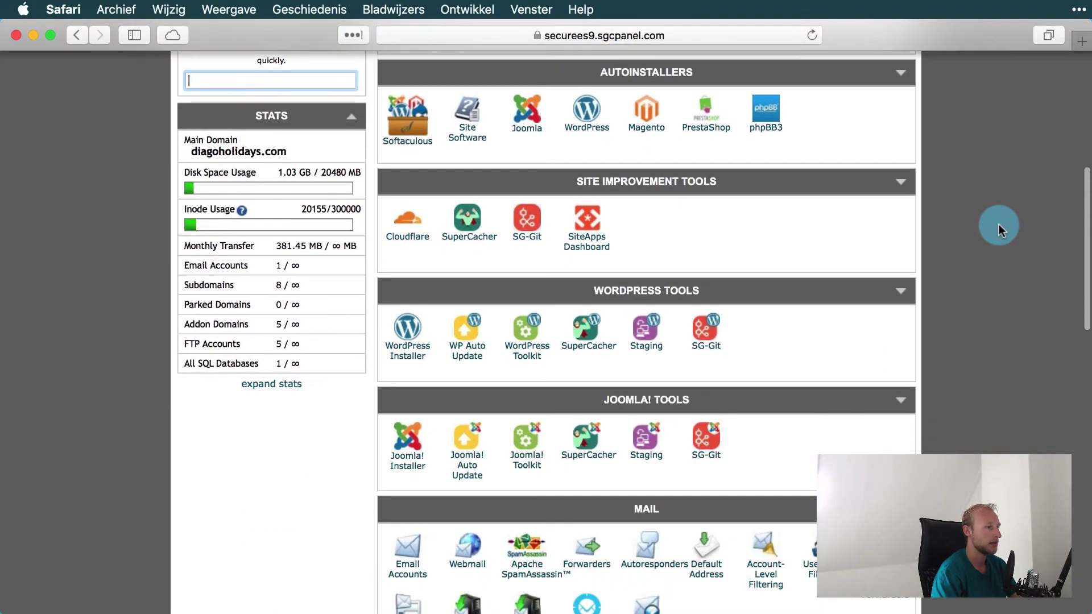
scroll(999, 224, "down", 5)
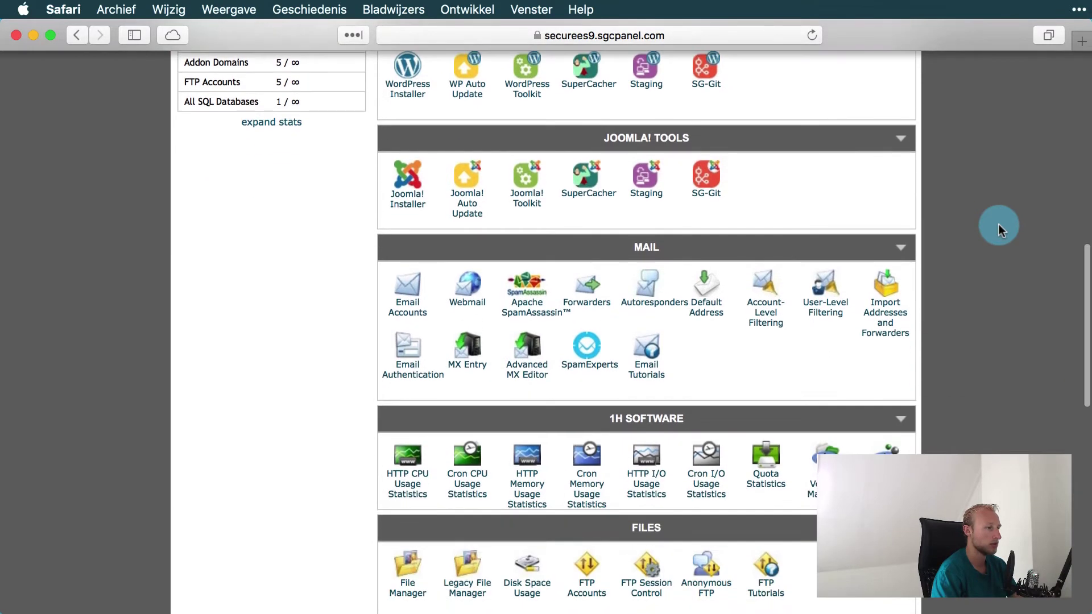
scroll(999, 224, "down", 4)
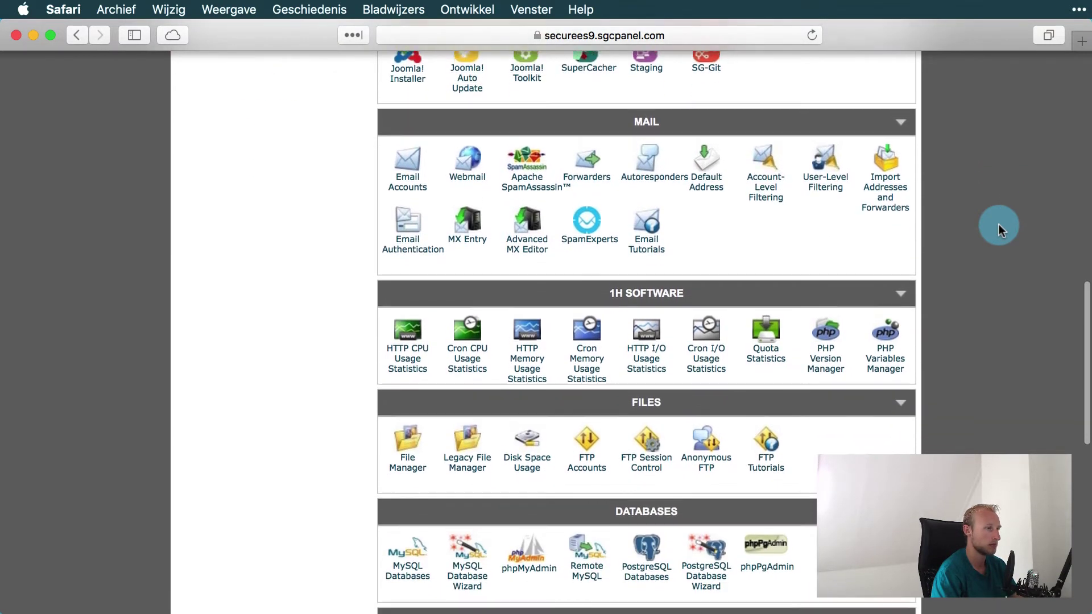
scroll(998, 224, "down", 3)
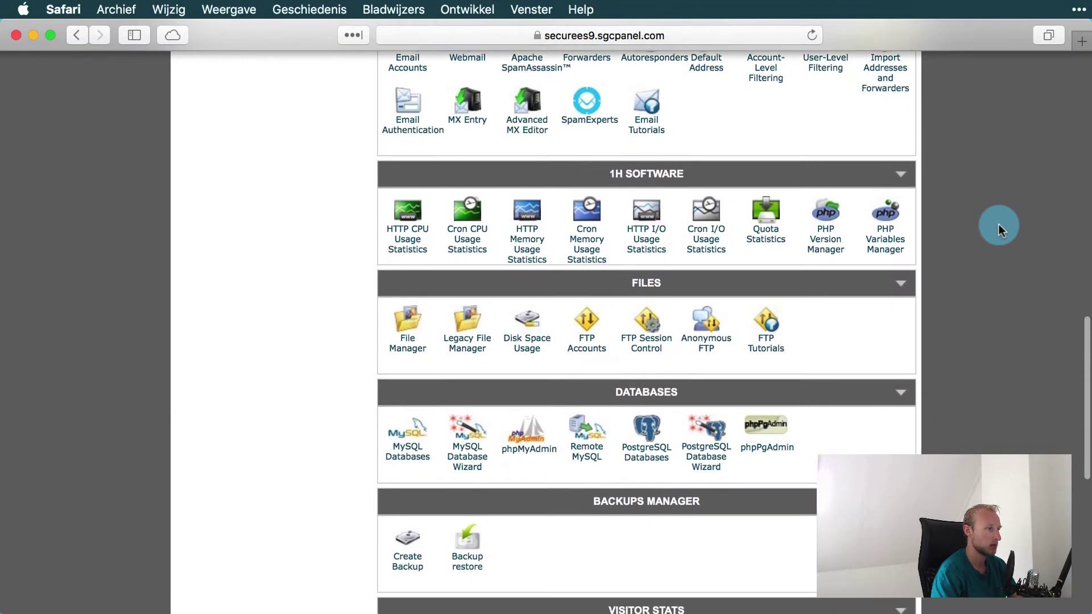
scroll(999, 224, "down", 3)
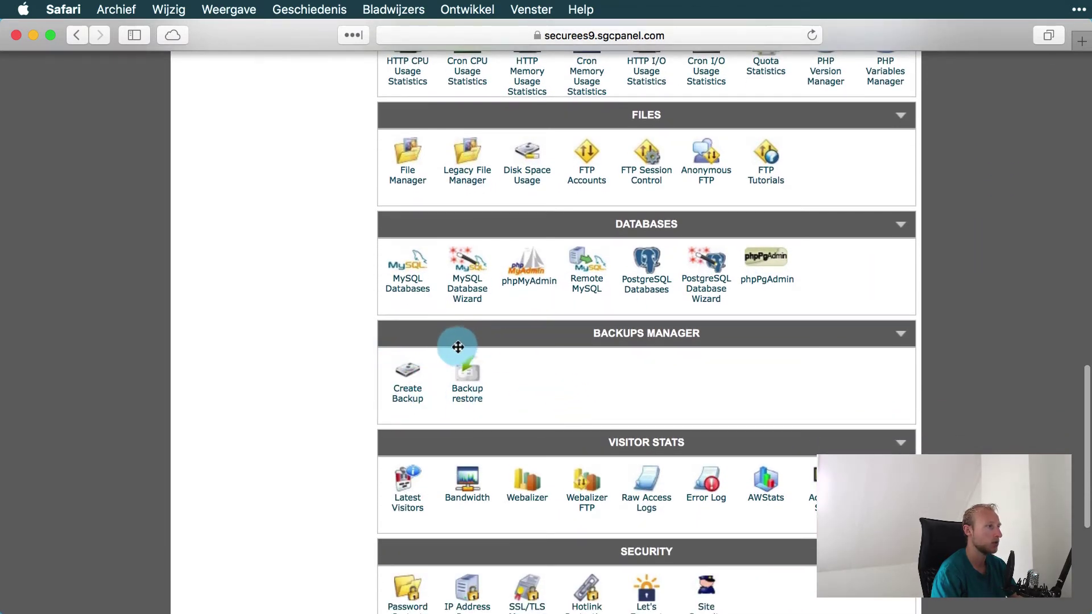
left_click(407, 388)
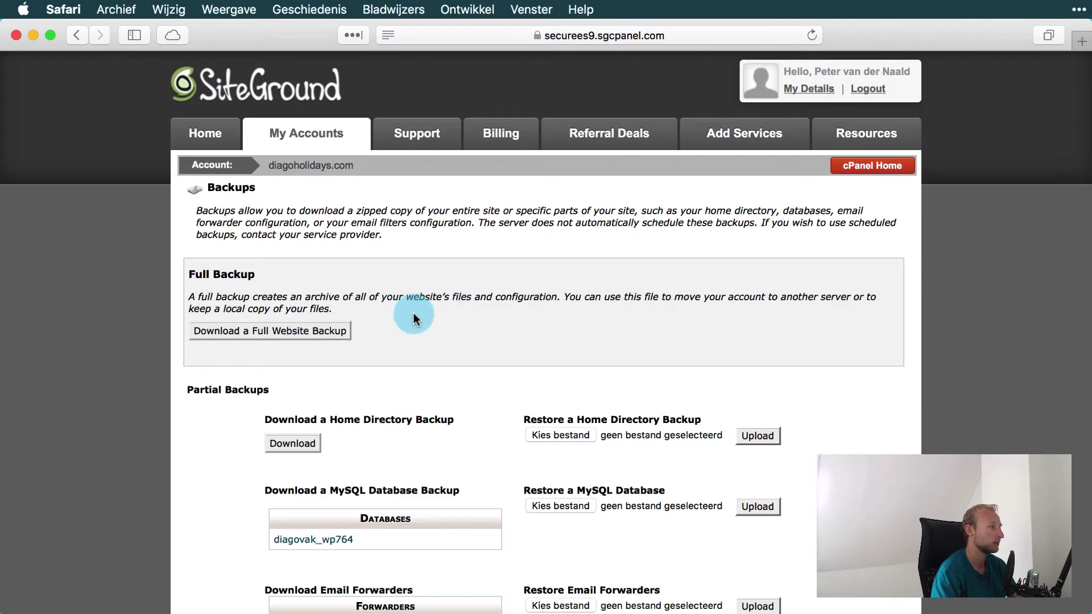
Download the MySQL database backup of diagovak_wp764.
scroll(414, 314, "down", 3)
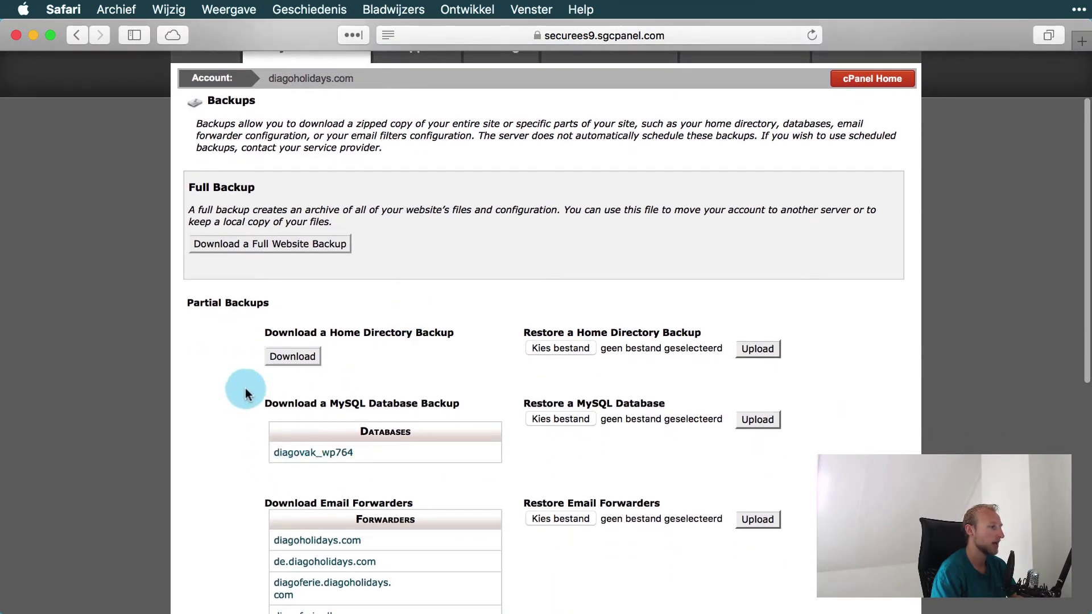
scroll(244, 387, "down", 4)
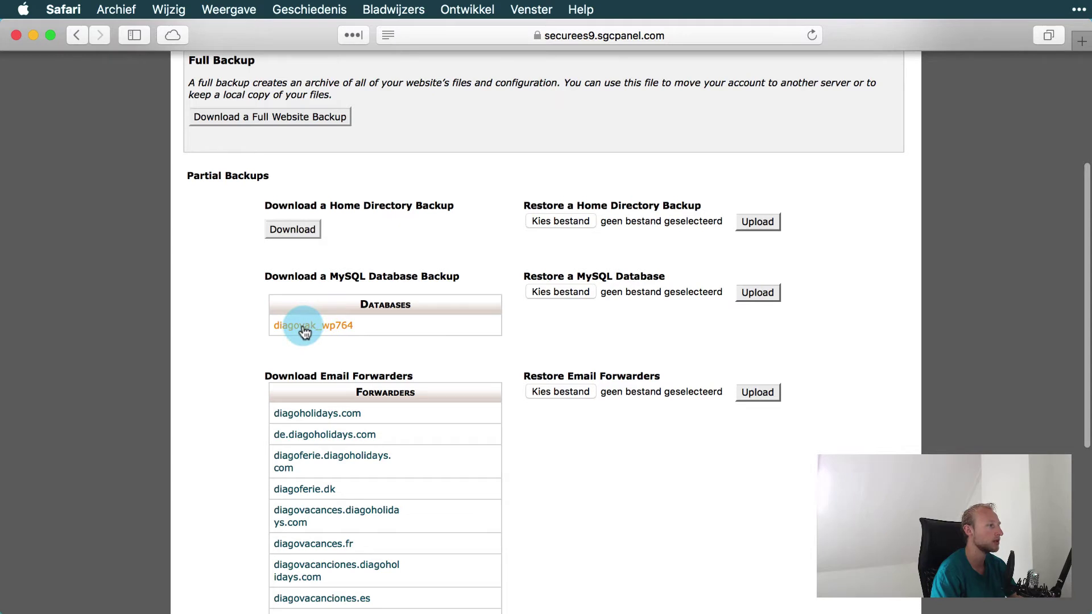
left_click(304, 332)
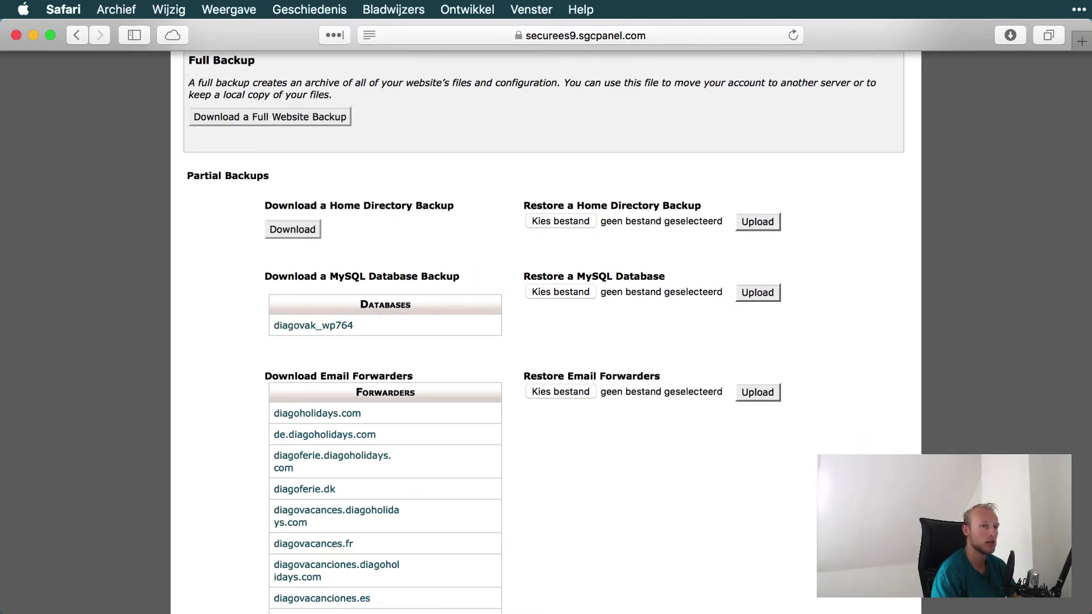
Generate a full website backup with Home Directory as the backup destination, keeping the e-mail notification.
scroll(237, 230, "up", 5)
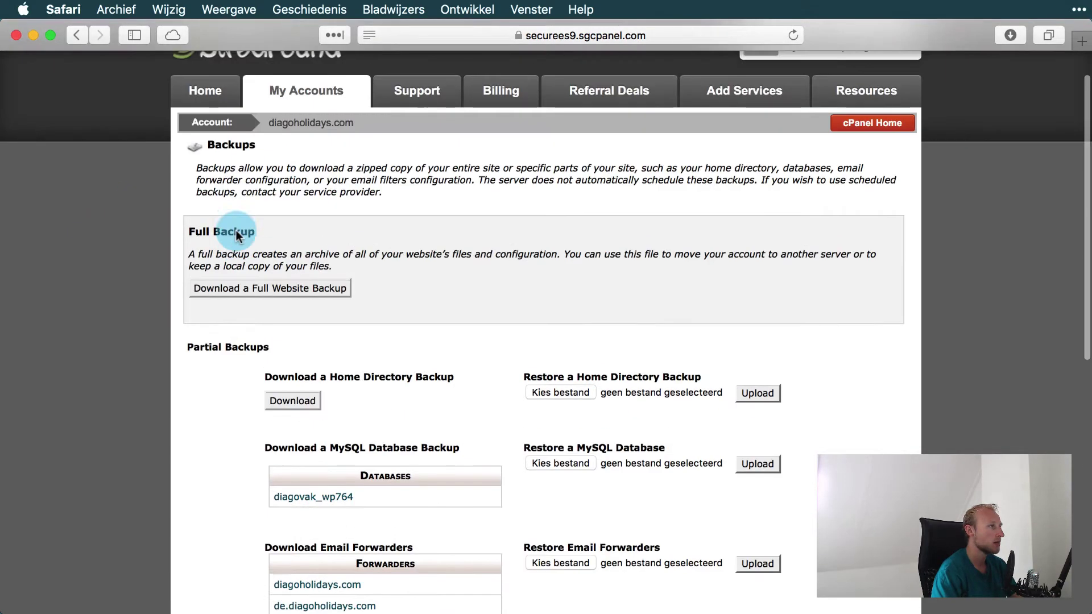
scroll(237, 231, "up", 2)
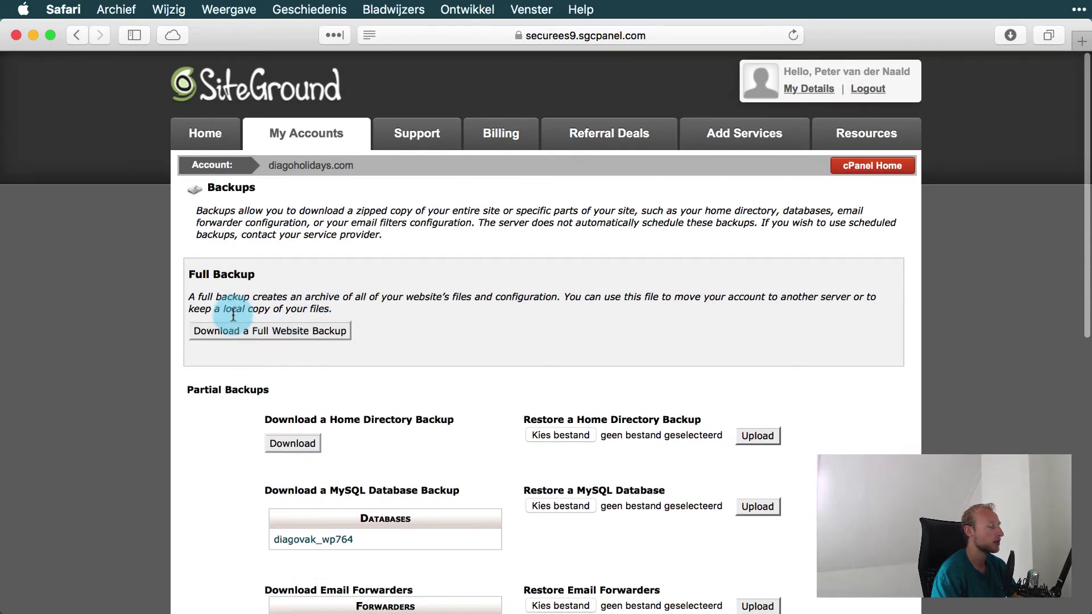
left_click(281, 335)
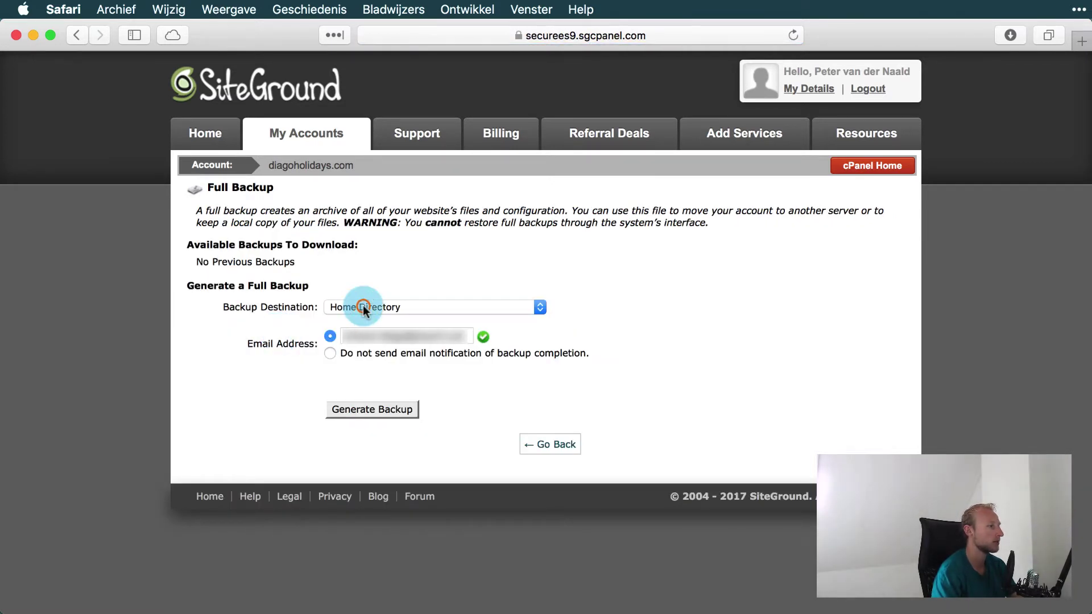
left_click(363, 307)
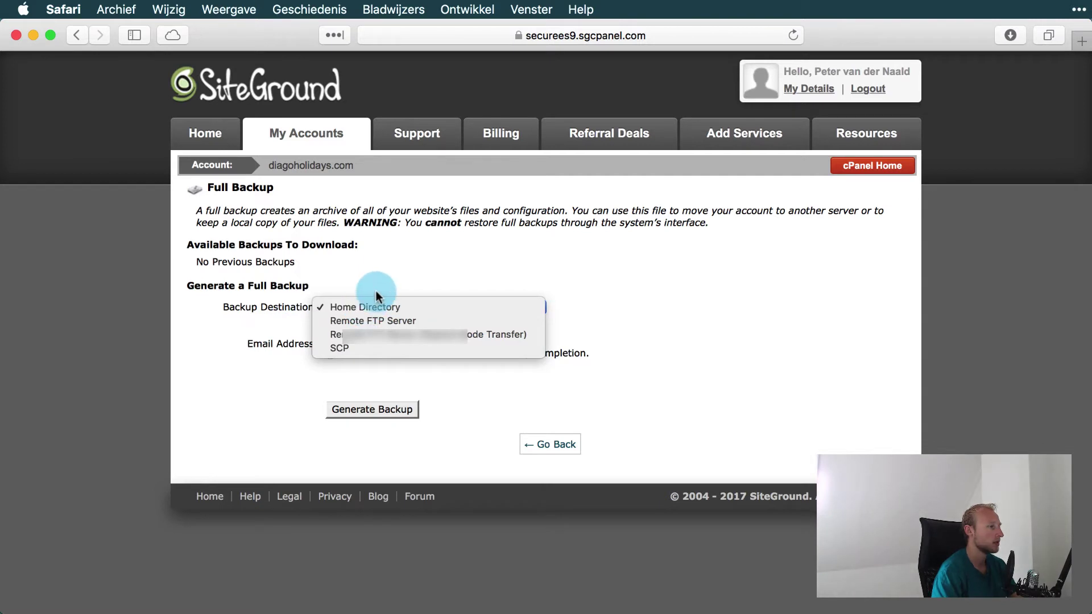
left_click(384, 234)
left_click(367, 409)
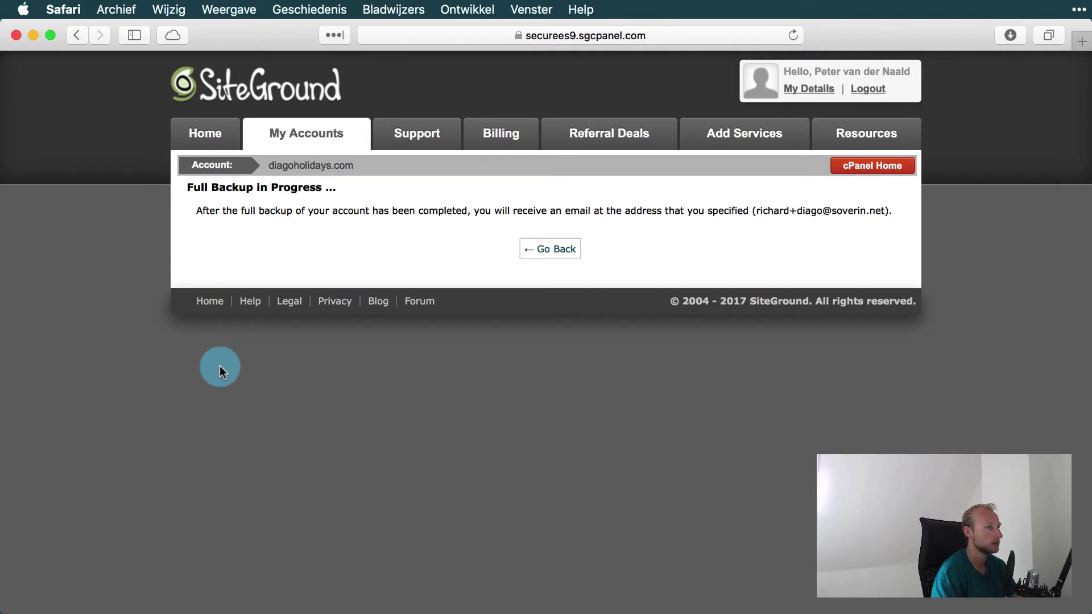
Return to the Full Backup page and reload it to check the progress of the new backup.
left_click(546, 251)
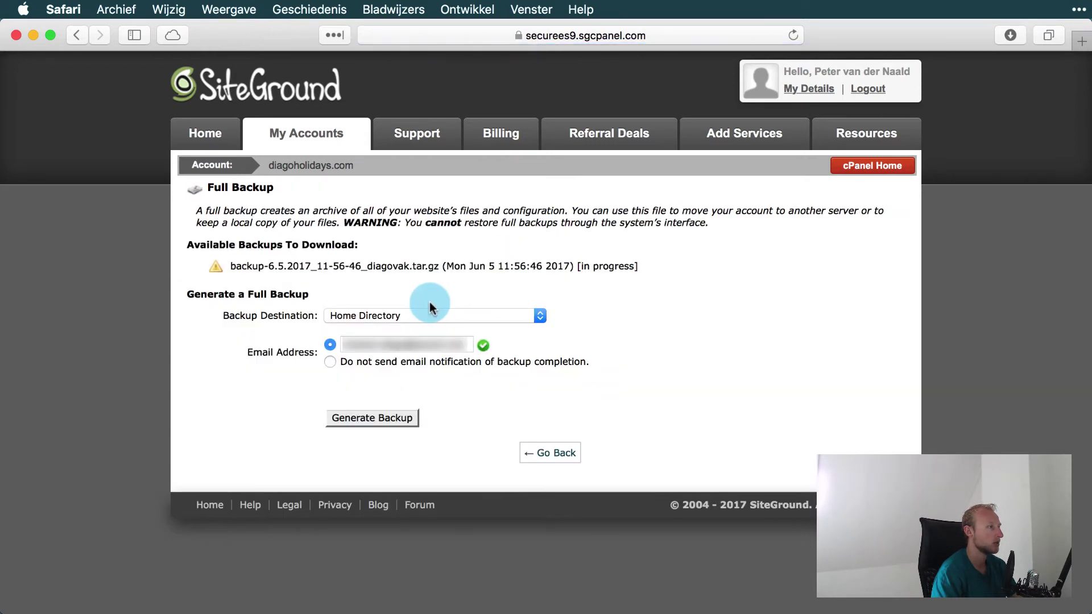
key("super+r")
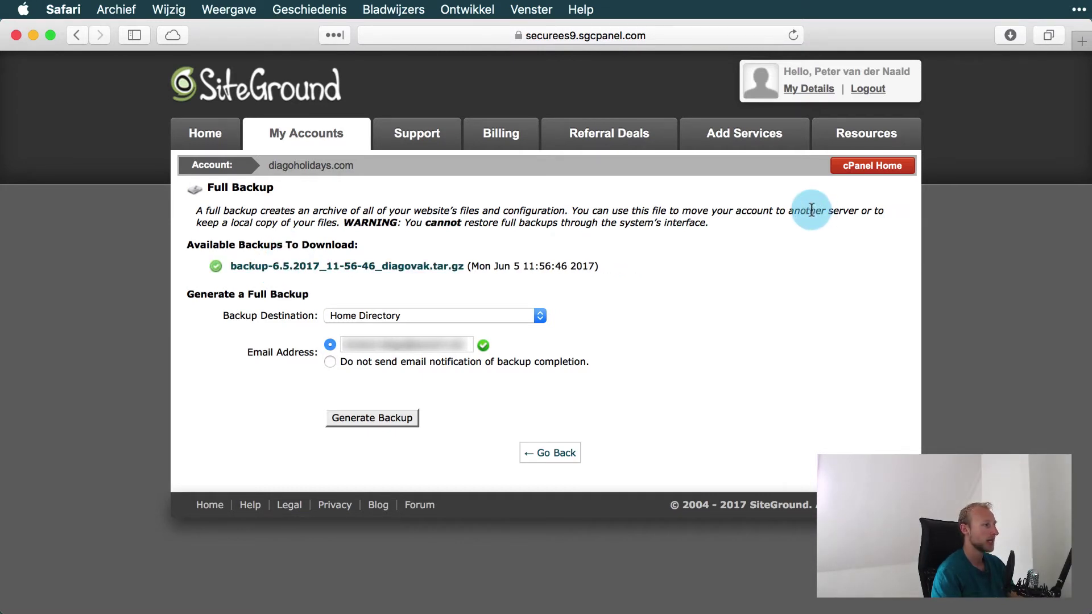
left_click(730, 35)
key("Escape")
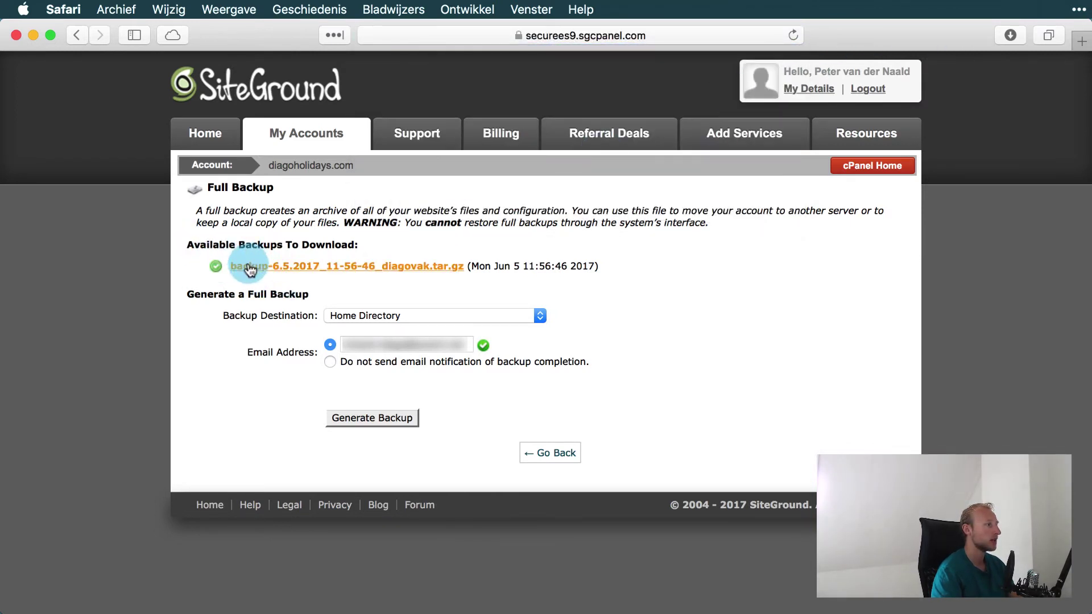
Download the full backup backup-6.5.2017_11-56-46_diagovak.tar.gz and check it in the browser's downloads list.
left_click(361, 268)
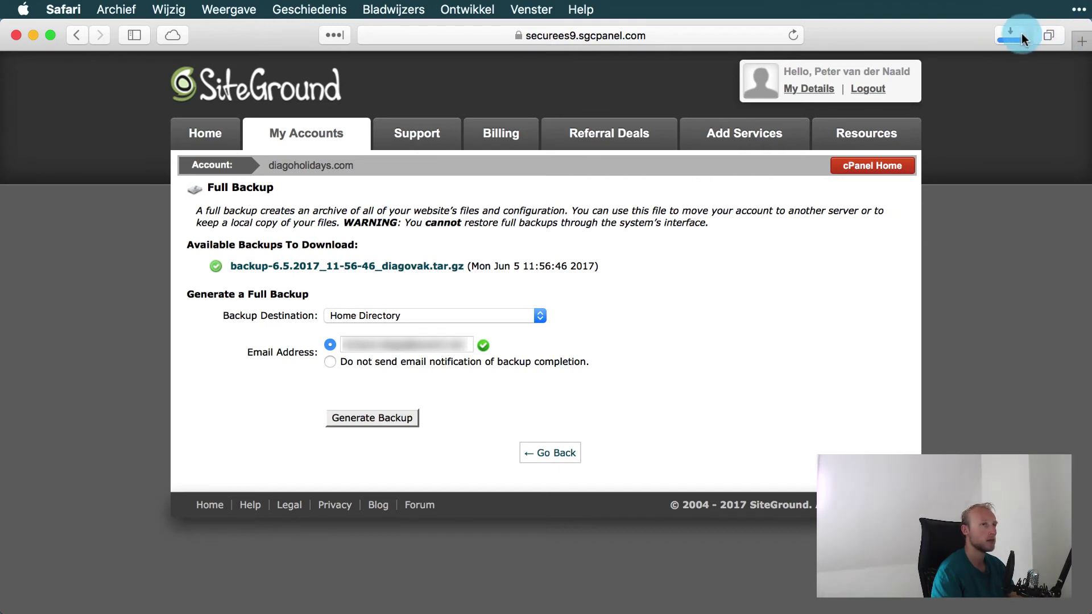
left_click(1013, 36)
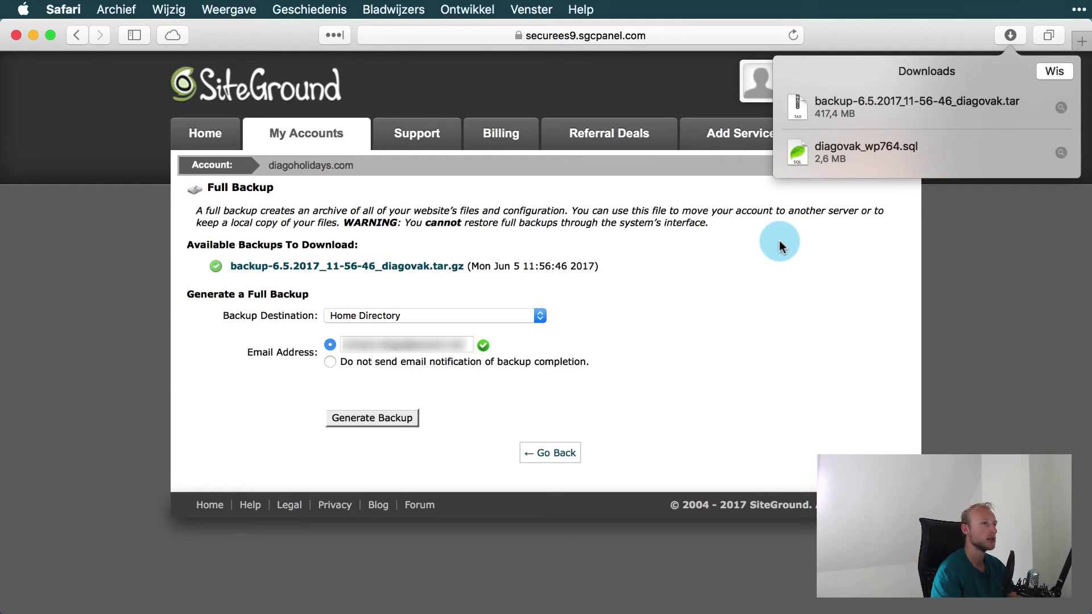
left_click(586, 238)
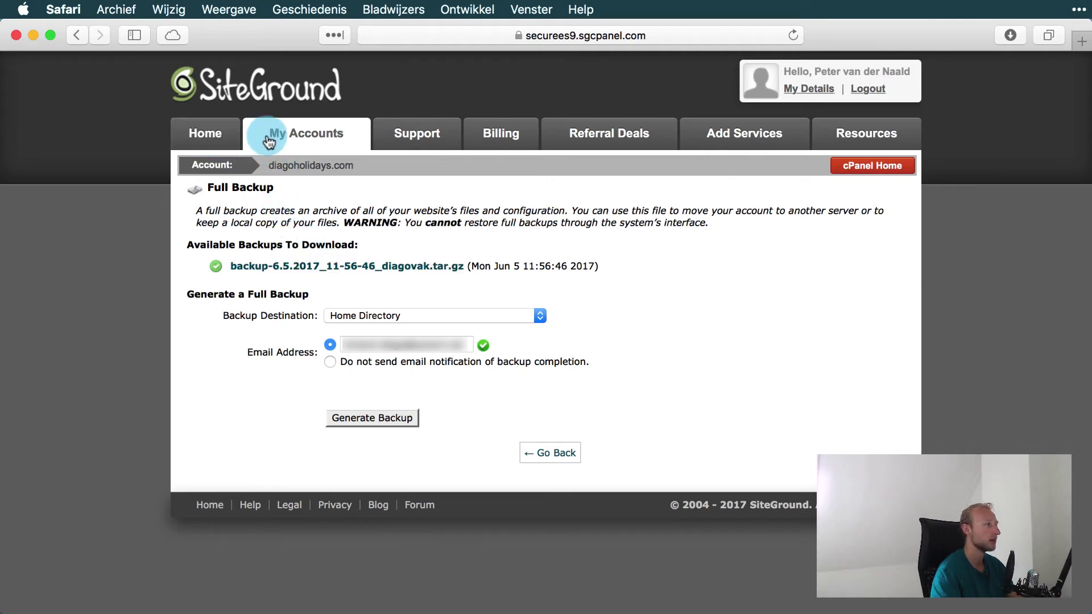
Return to the hosting account overview and reopen cPanel for diagoholidays.com.
left_click(233, 165)
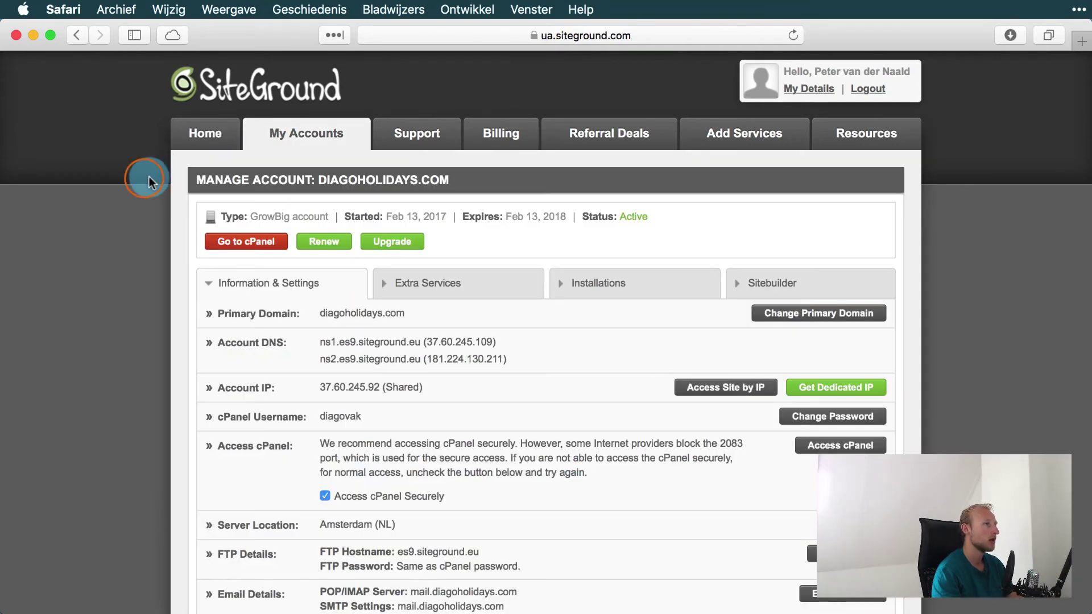
left_click(294, 141)
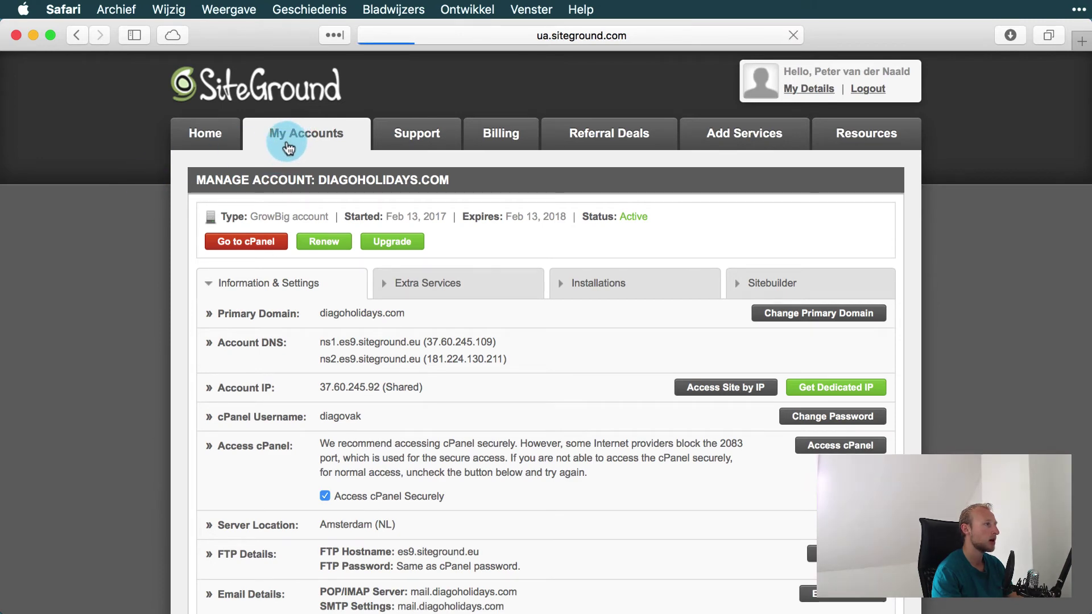
left_click(244, 250)
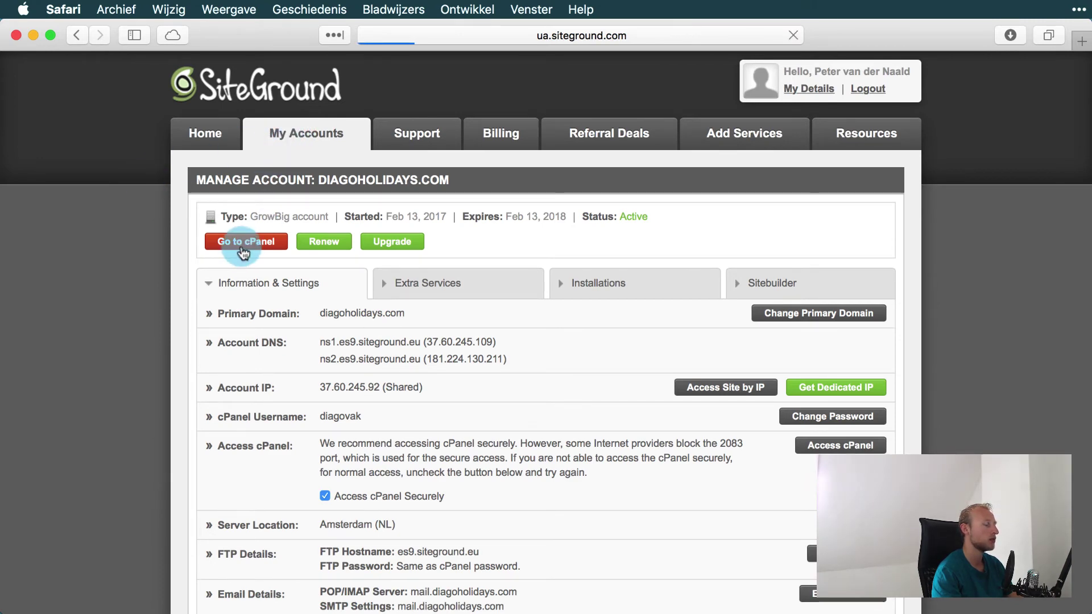
left_click(242, 245)
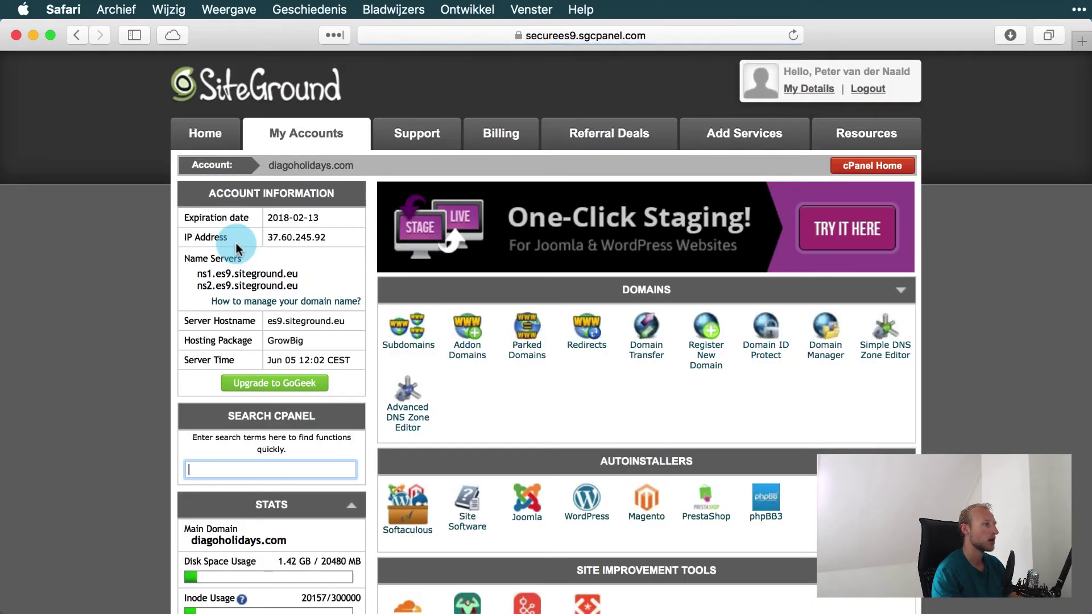
Open the cPanel File Manager at the Home Directory.
scroll(566, 354, "down", 2)
scroll(567, 354, "down", 8)
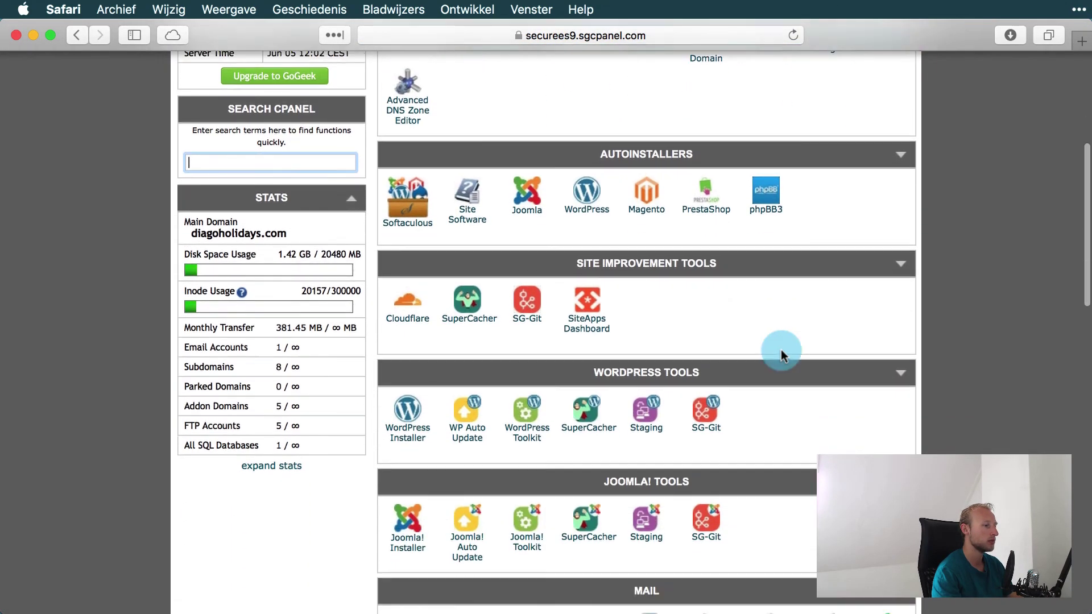
scroll(782, 353, "down", 7)
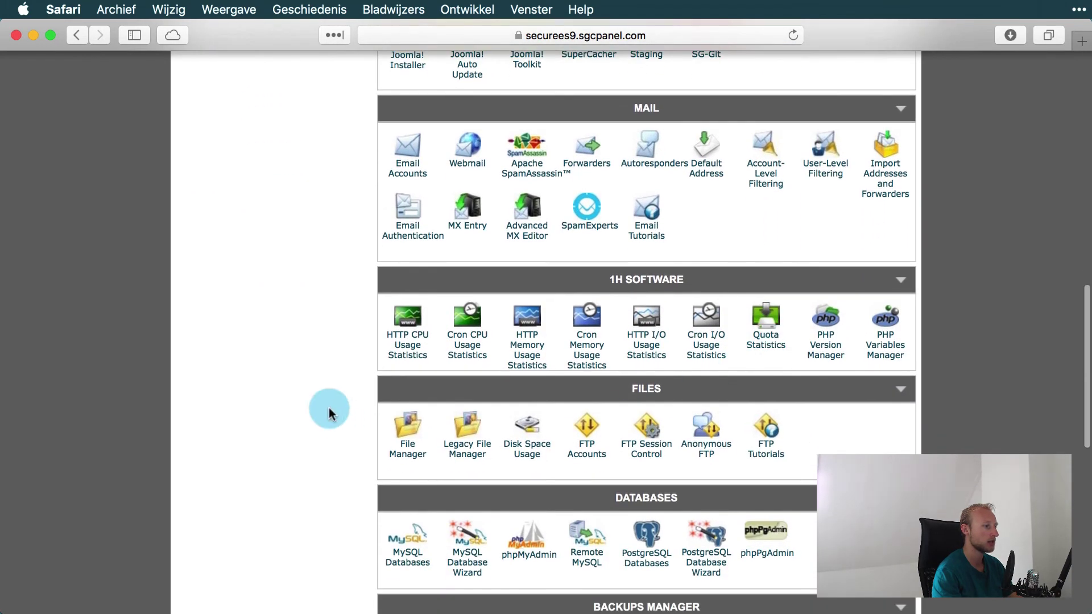
left_click(409, 430)
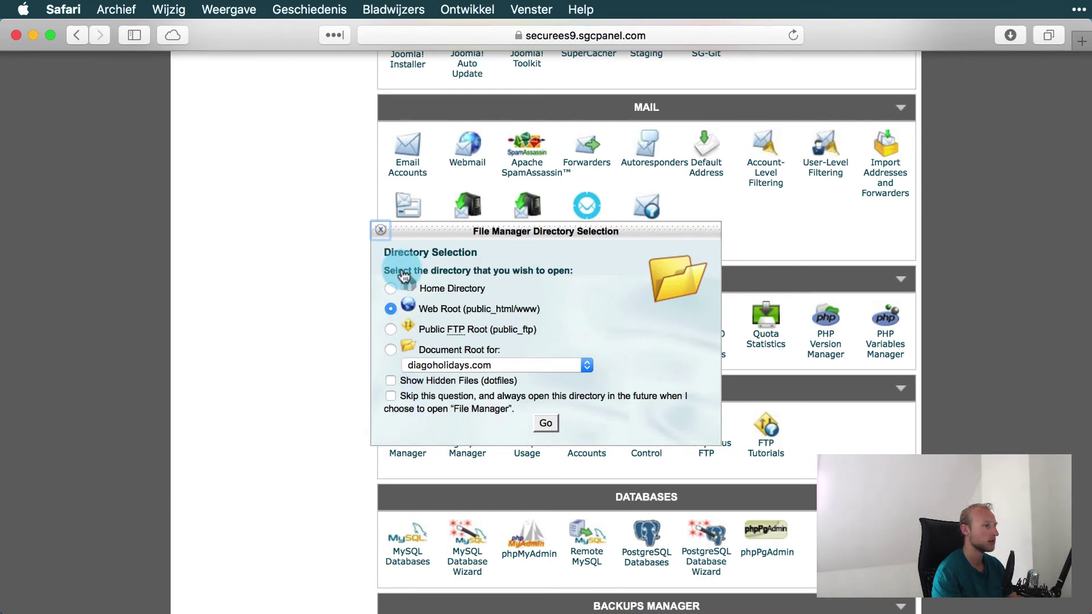
left_click(390, 289)
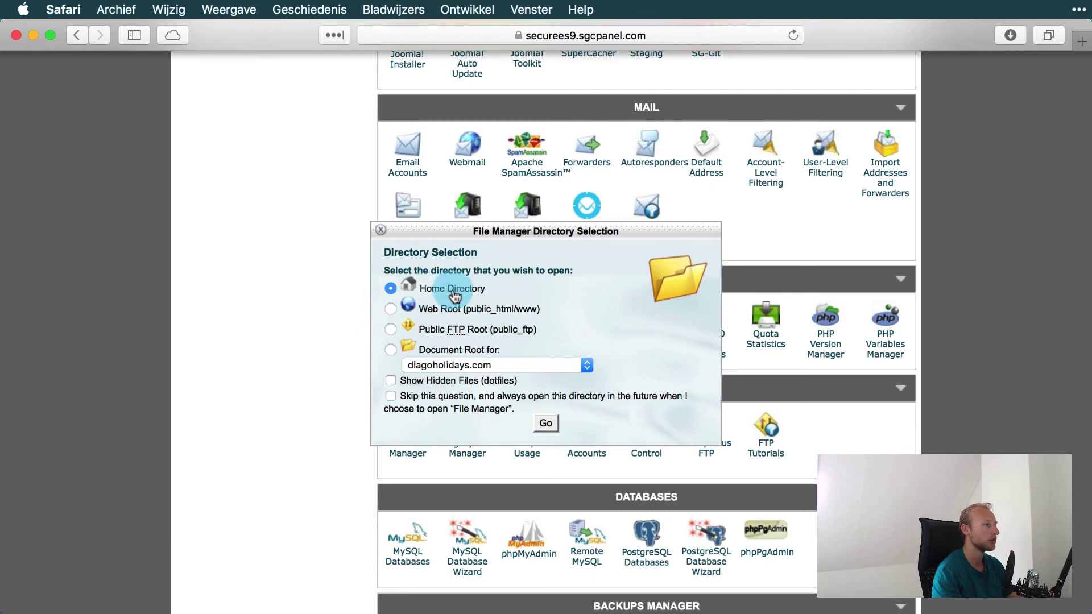
left_click(547, 424)
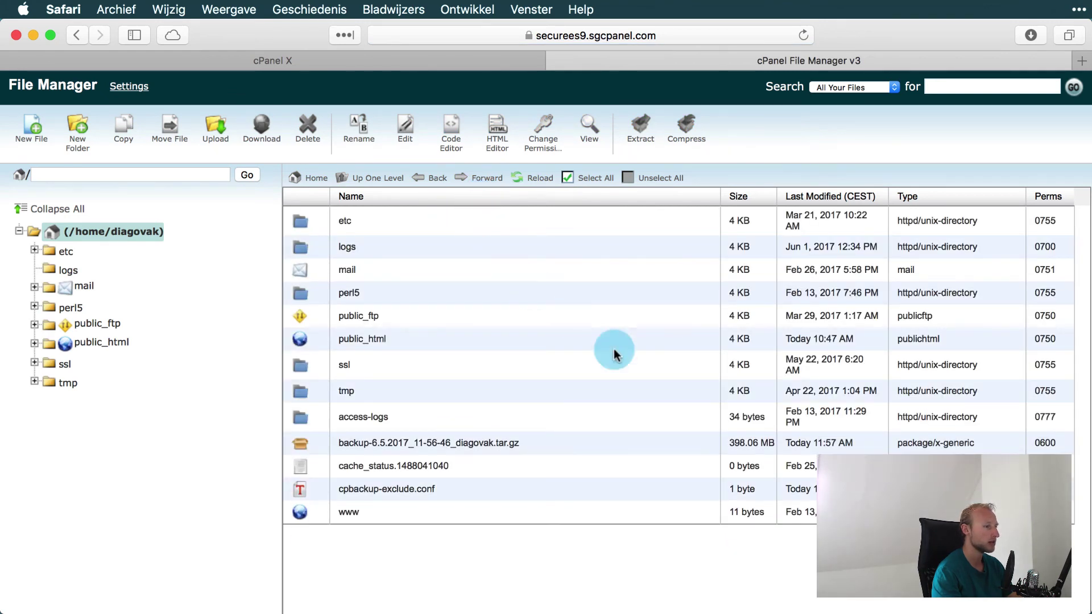
Delete backup-6.5.2017_11-56-46_diagovak.tar.gz from the home directory and close the File Manager tab.
left_click(595, 447)
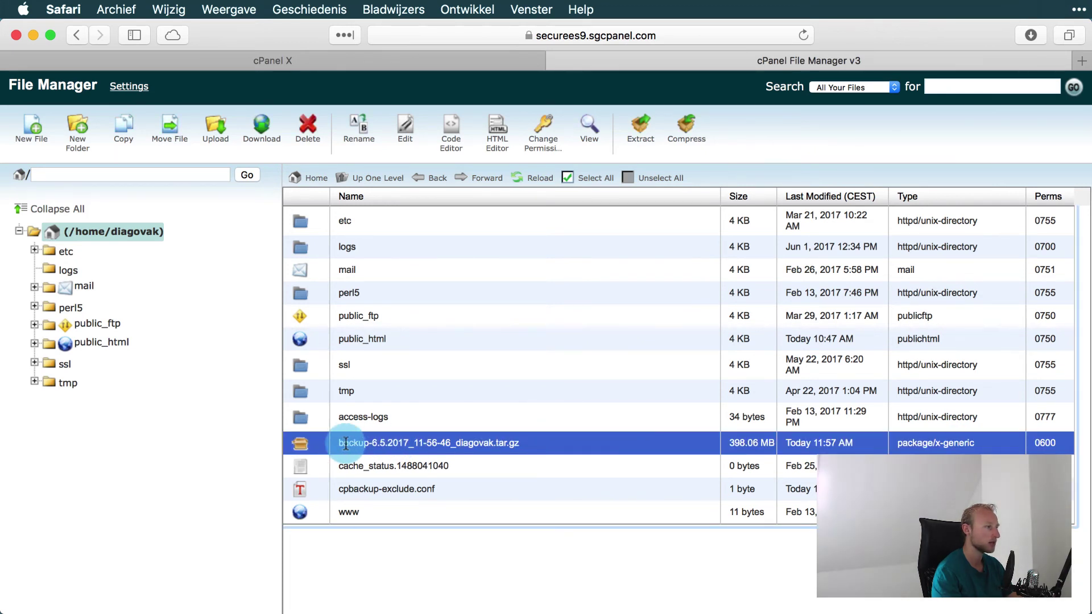
left_click(310, 130)
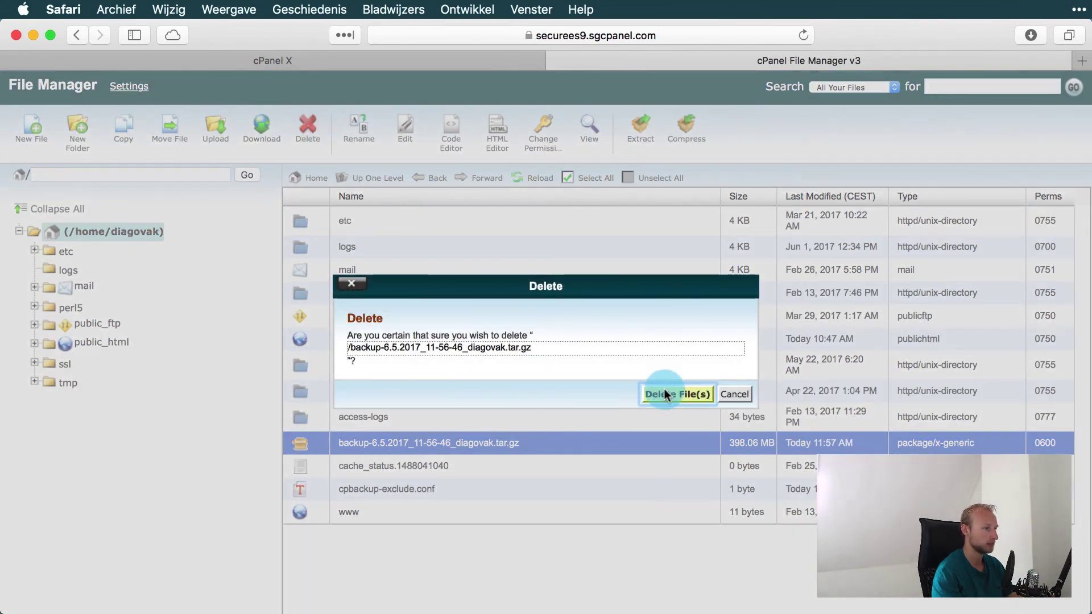
left_click(664, 393)
left_click(391, 581)
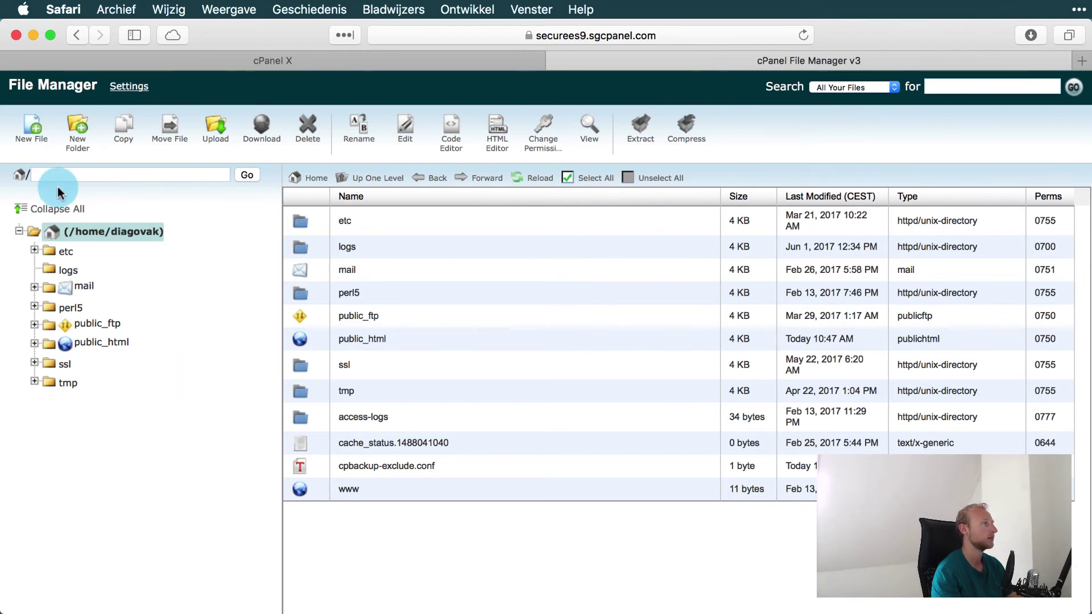
left_click(555, 60)
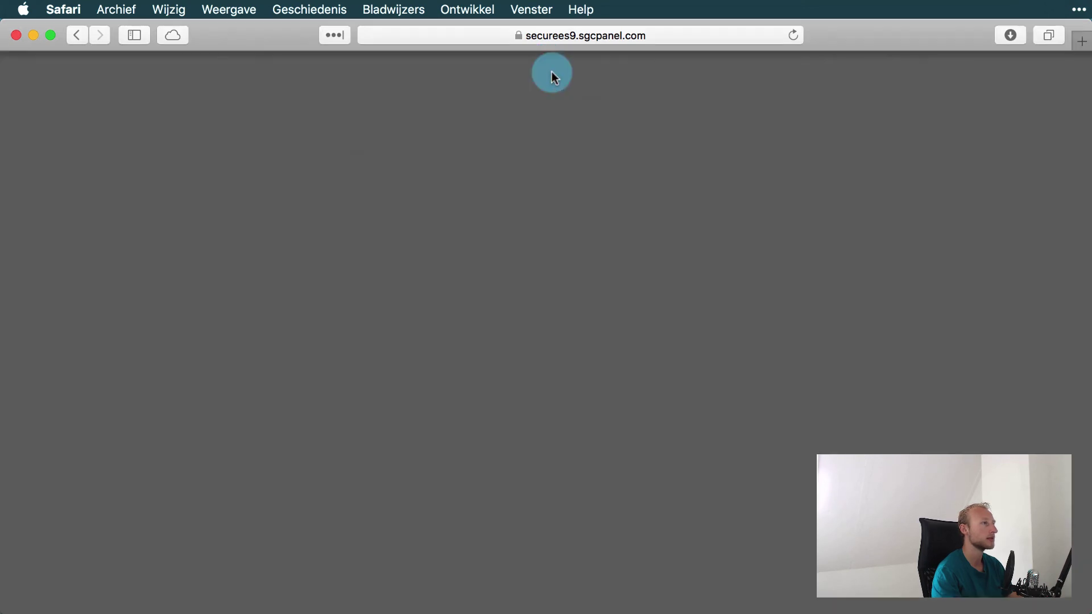